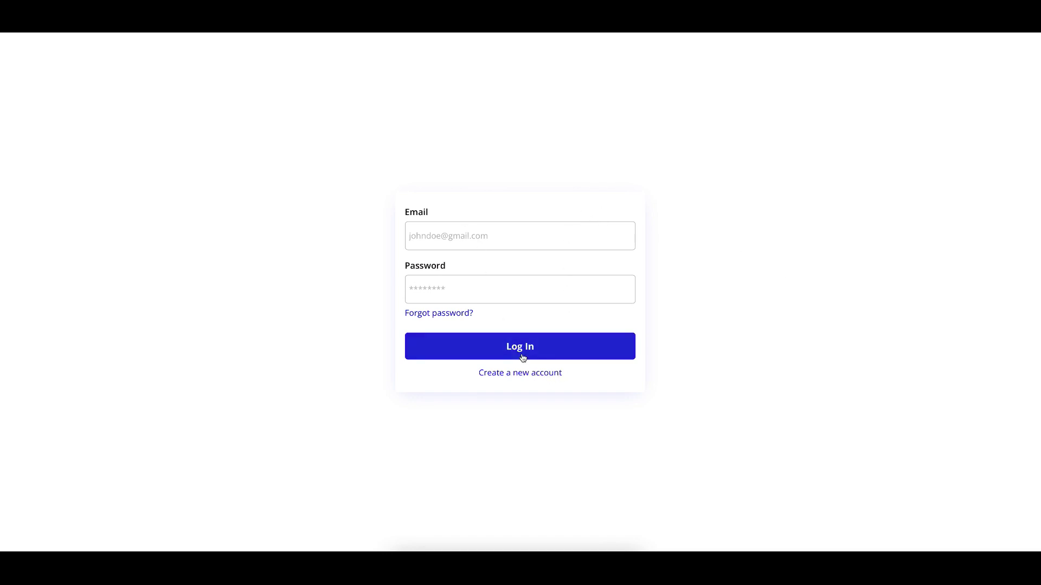
Start a new account registration and enter the account holder's full name
{"action": "left_click", "coordinate": [520, 372]}
{"action": "left_click", "coordinate": [442, 188]}
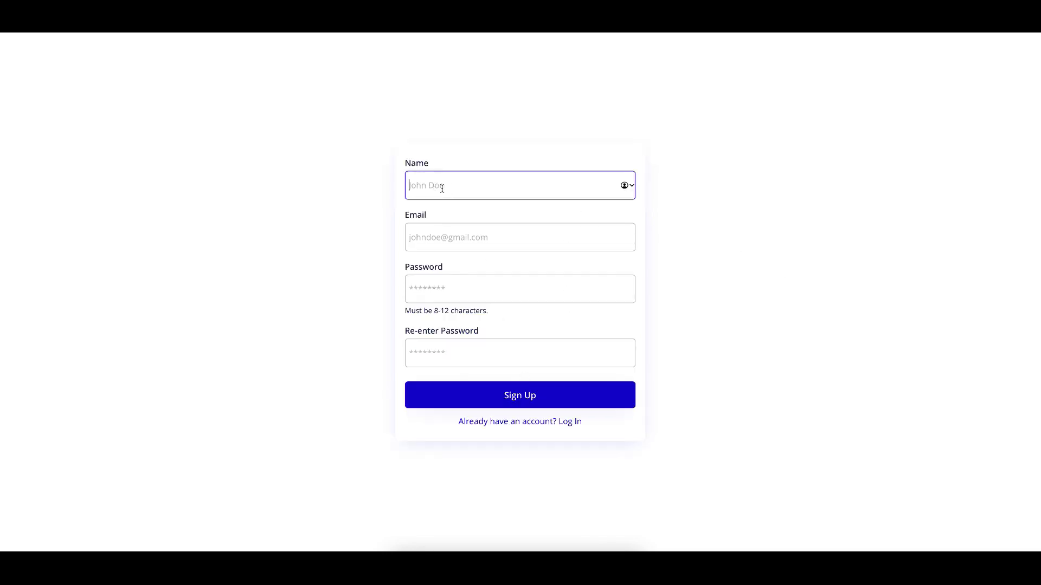
{"action": "type", "text": "will"}
{"action": "key", "text": "BackSpace"}
{"action": "key", "text": "BackSpace"}
{"action": "key", "text": "BackSpace"}
{"action": "key", "text": "BackSpace"}
{"action": "type", "text": "ml"}
{"action": "key", "text": "BackSpace"}
{"action": "key", "text": "BackSpace"}
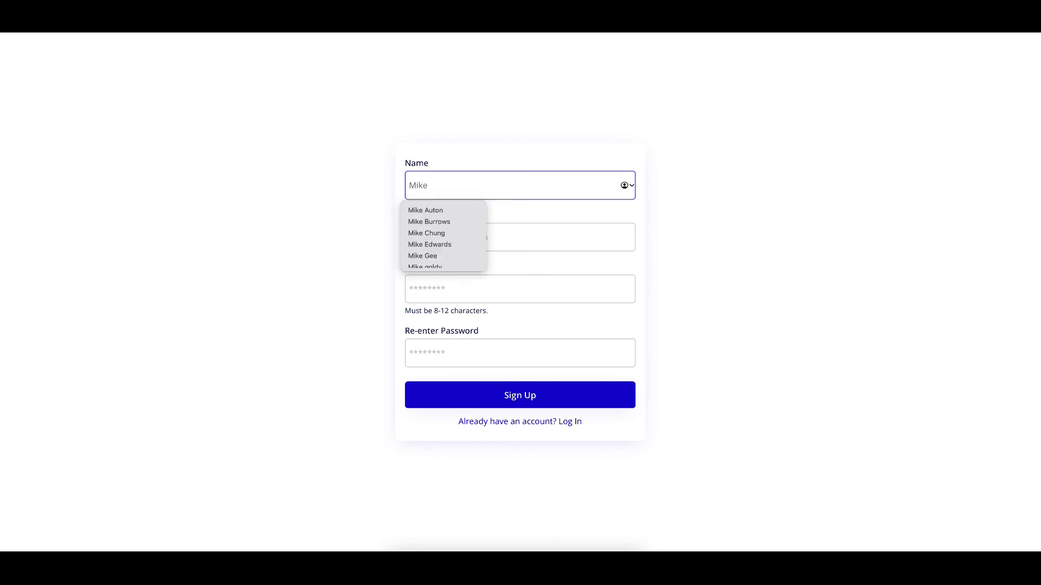
Fill in the account holder's email, accept a suggested strong password, and sign up
{"action": "left_click", "coordinate": [484, 227]}
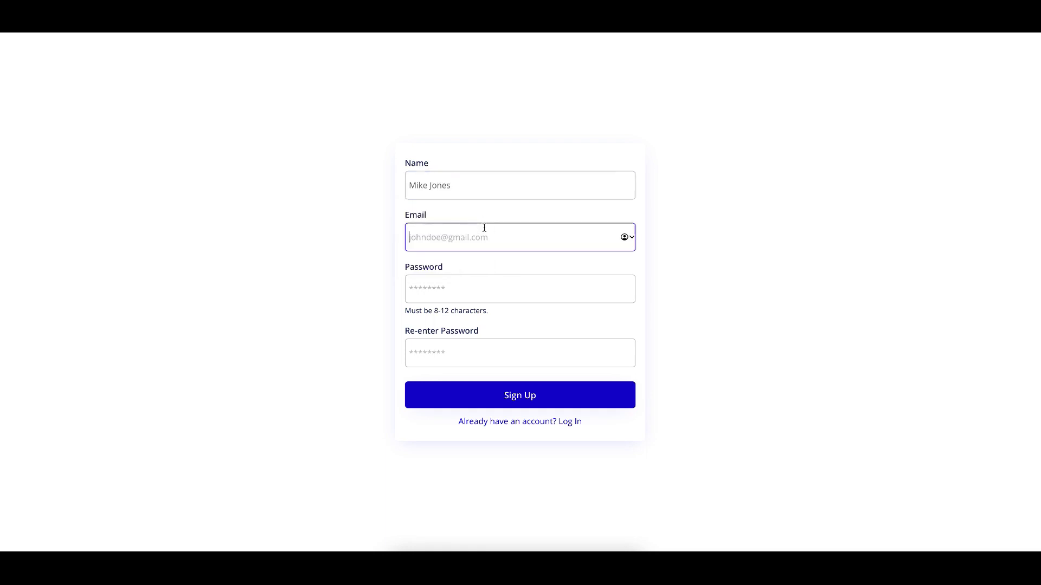
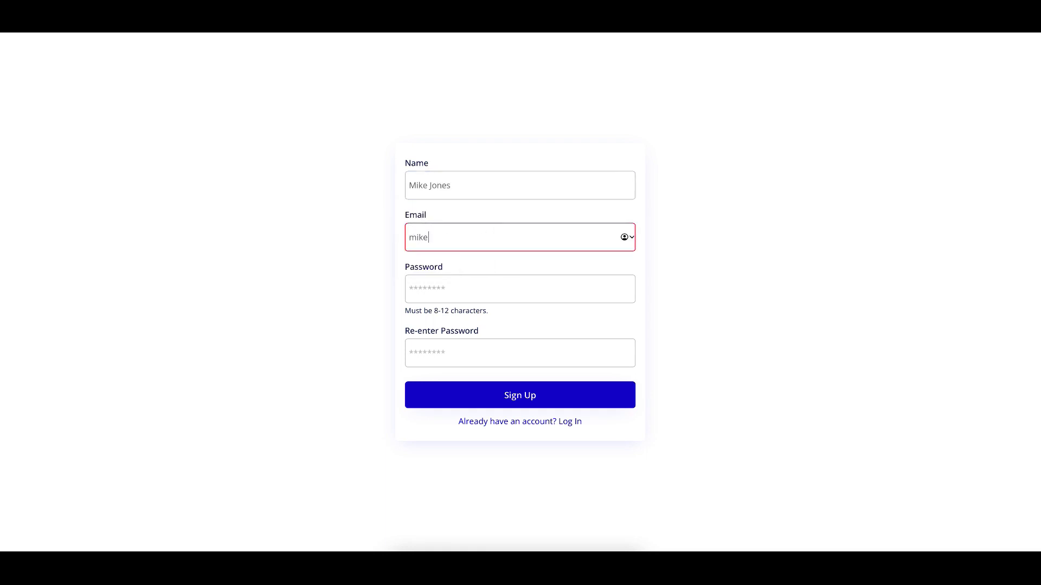
{"action": "left_click", "coordinate": [464, 298]}
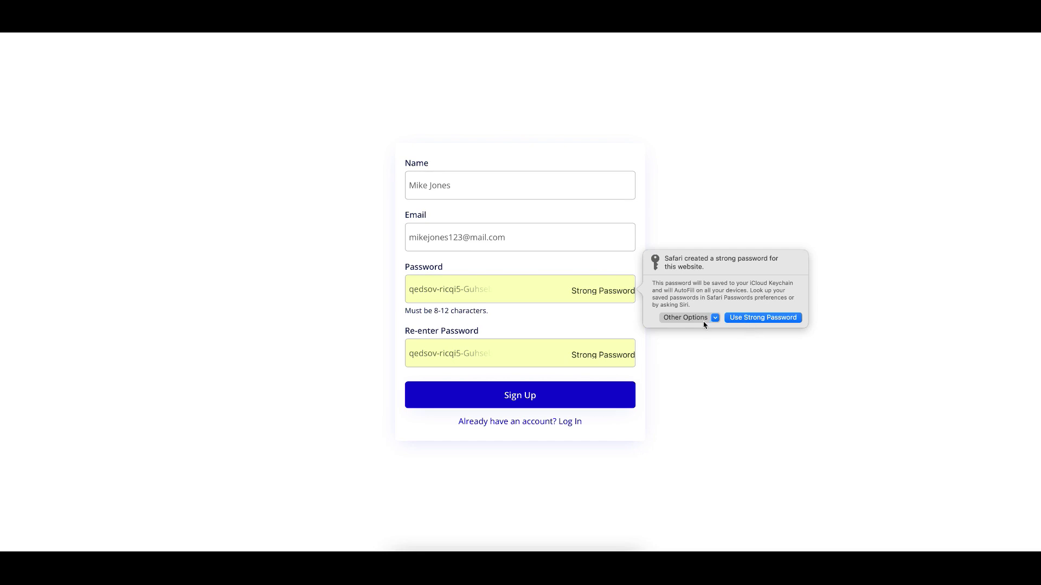
{"action": "left_click", "coordinate": [746, 318]}
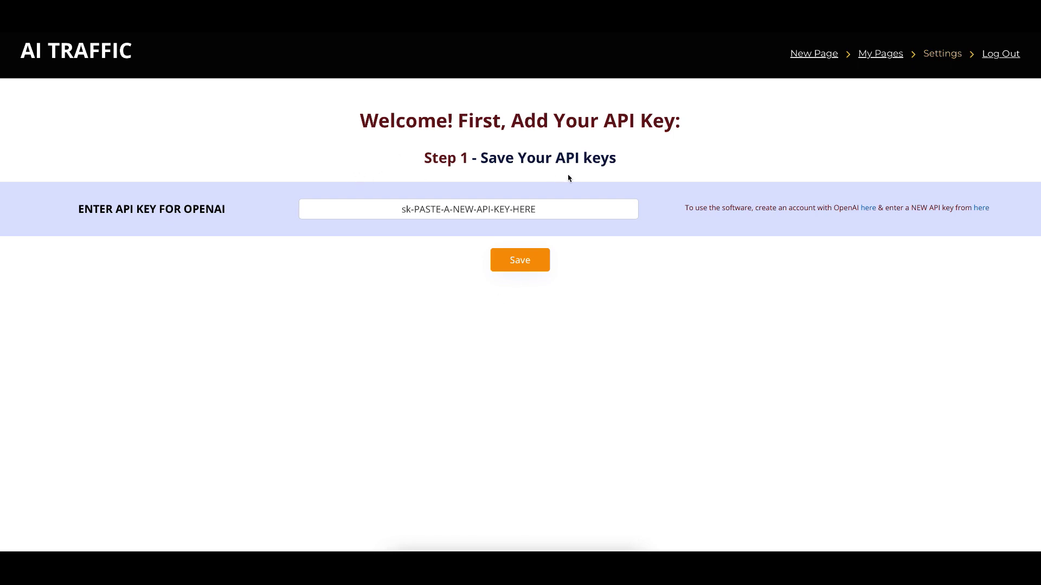
Follow the second 'here' link beside the API key field to OpenAI's API keys page
{"action": "left_click", "coordinate": [516, 212]}
{"action": "left_click", "coordinate": [982, 212]}
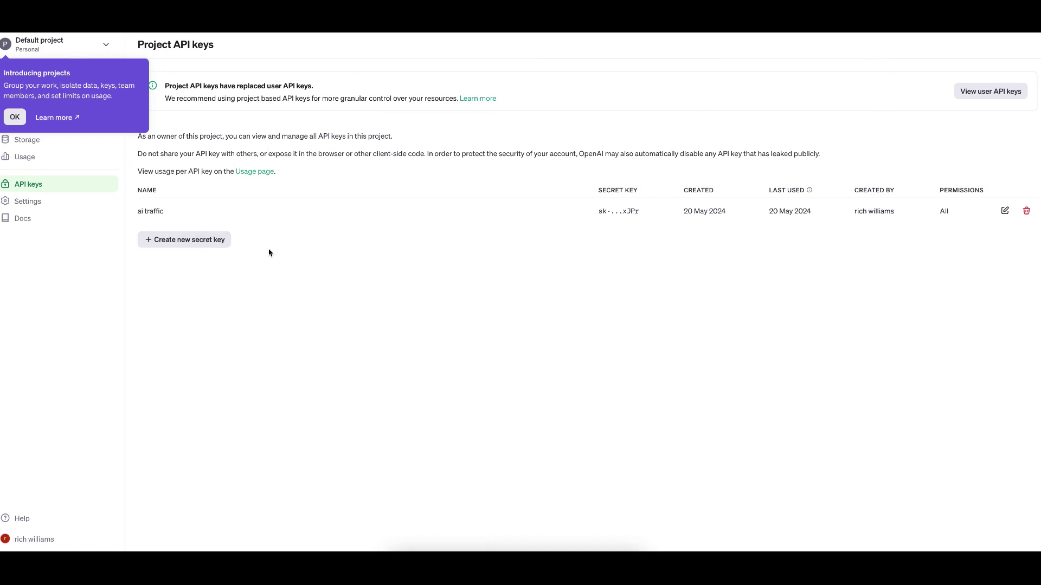
Bring up the '+ Create new secret key' form on the Project API keys page
{"action": "left_click", "coordinate": [212, 242]}
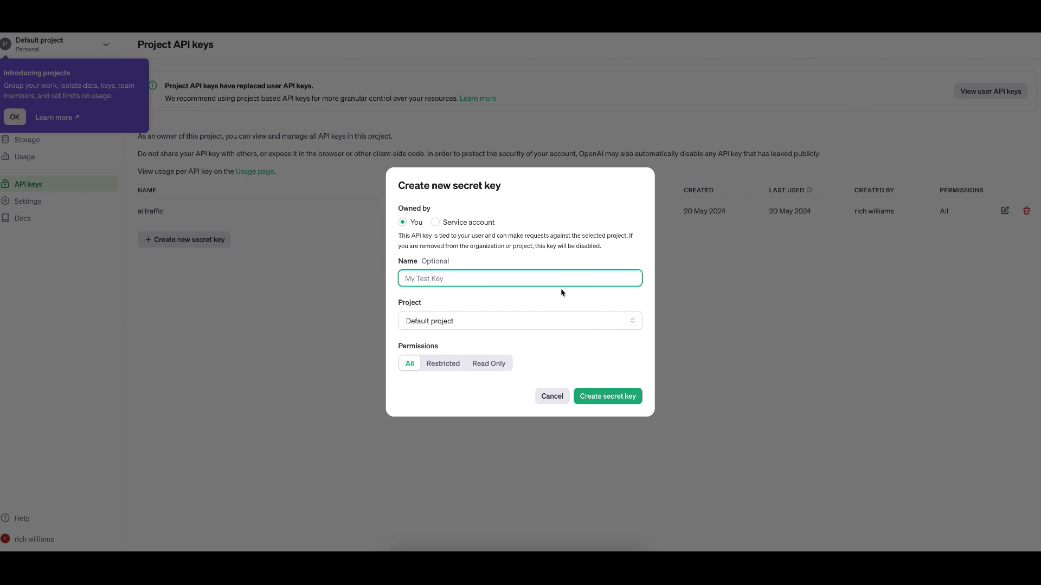
Cancel the unsaved key form, glance back at AI Traffic, then reopen Create new secret key
{"action": "left_click", "coordinate": [551, 396]}
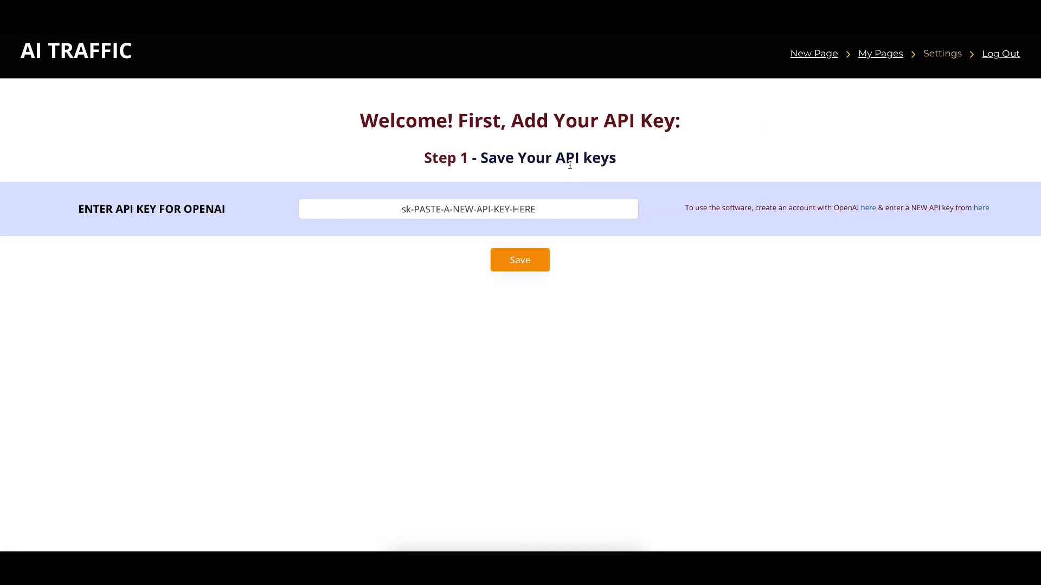
{"action": "left_click", "coordinate": [521, 211]}
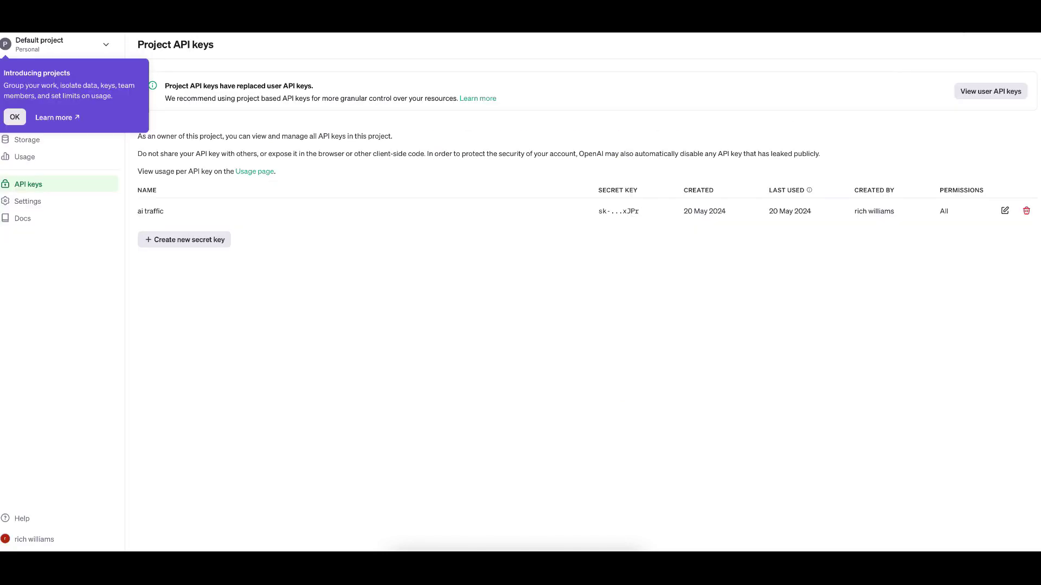
{"action": "left_click", "coordinate": [204, 240]}
Create a secret key named 'ai traffic round 2' and copy it
{"action": "type", "text": "ai raffic"}
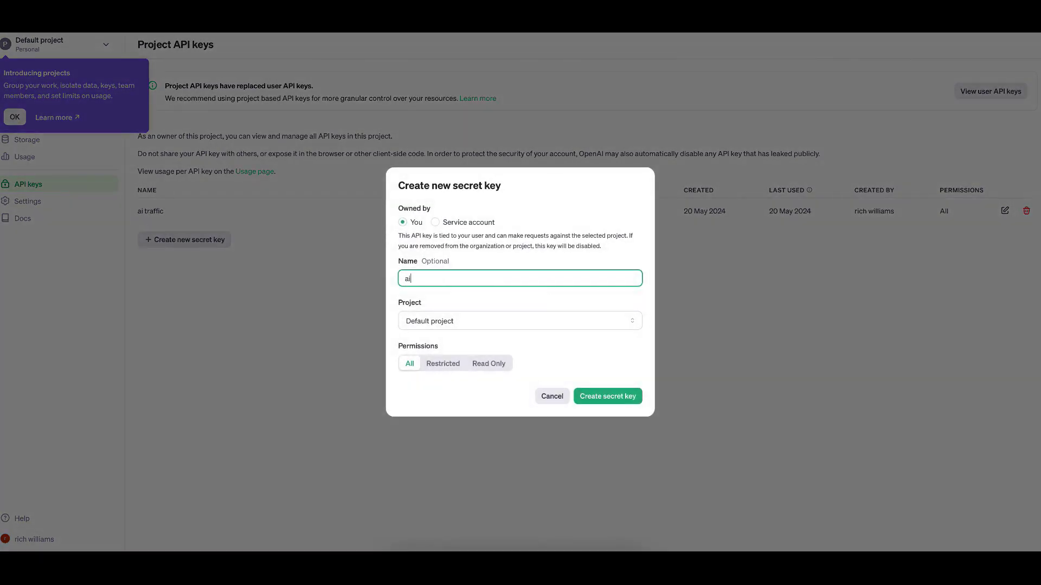
{"action": "key", "text": "BackSpace"}
{"action": "key", "text": "BackSpace"}
{"action": "key", "text": "BackSpace"}
{"action": "key", "text": "BackSpace"}
{"action": "key", "text": "BackSpace"}
{"action": "key", "text": "BackSpace"}
{"action": "type", "text": "traffic round 2"}
{"action": "left_click", "coordinate": [608, 395]}
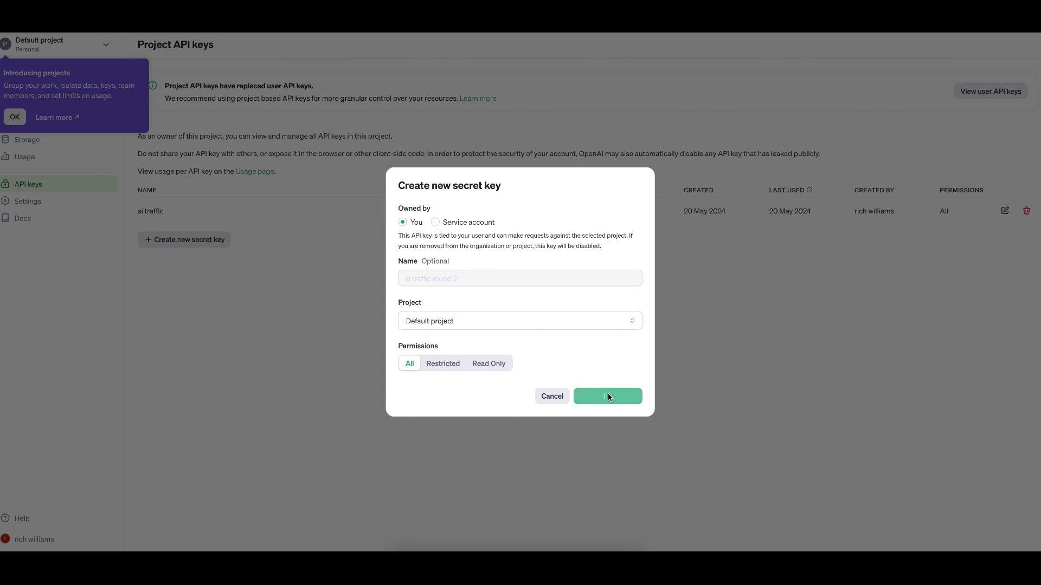
{"action": "left_click", "coordinate": [622, 289]}
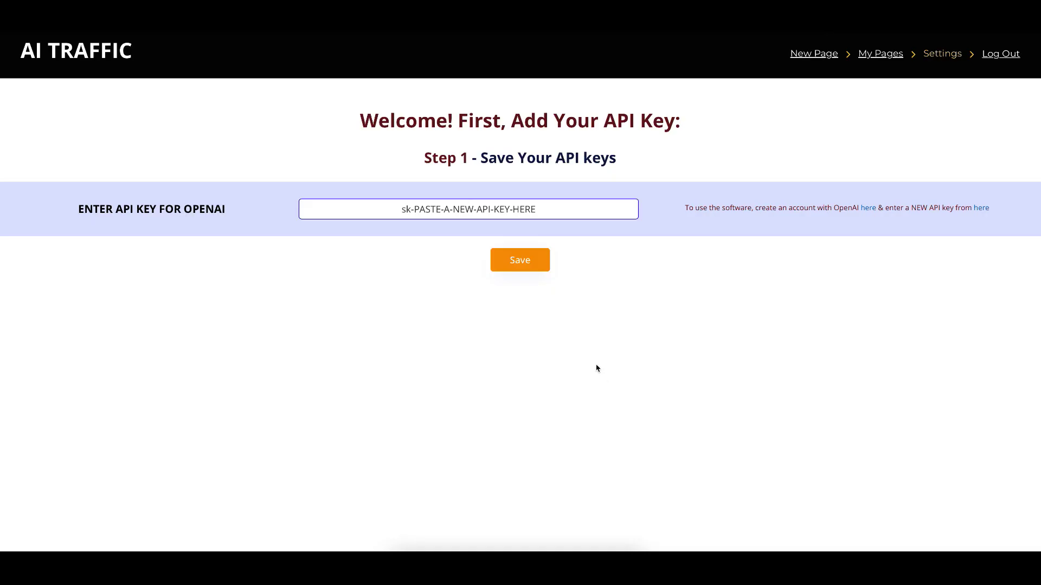
Paste the copied OpenAI key, save it twice dismissing each confirmation, then go to Create New Page
{"action": "key", "text": "ctrl+v"}
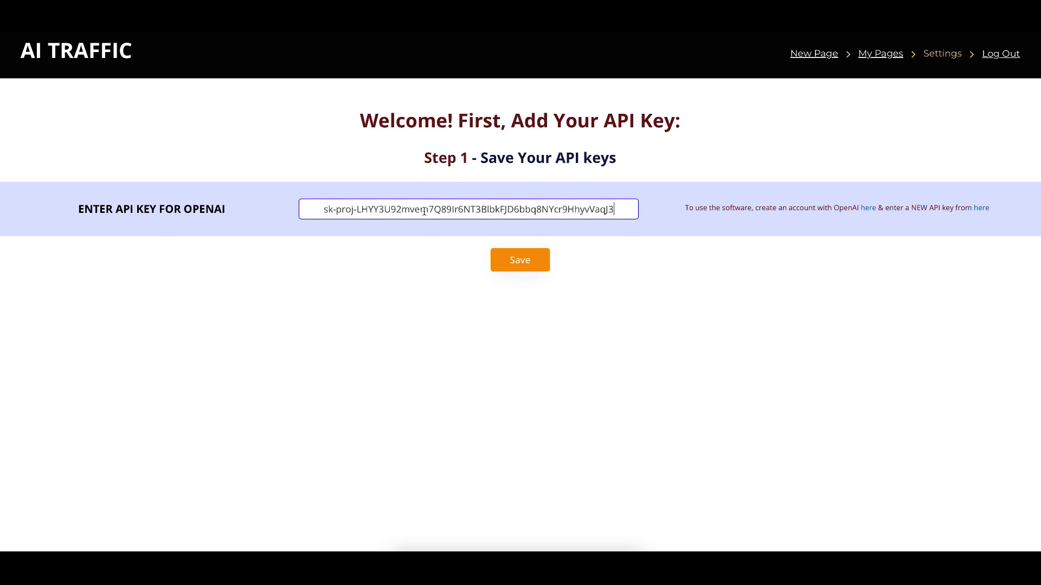
{"action": "left_click", "coordinate": [539, 263]}
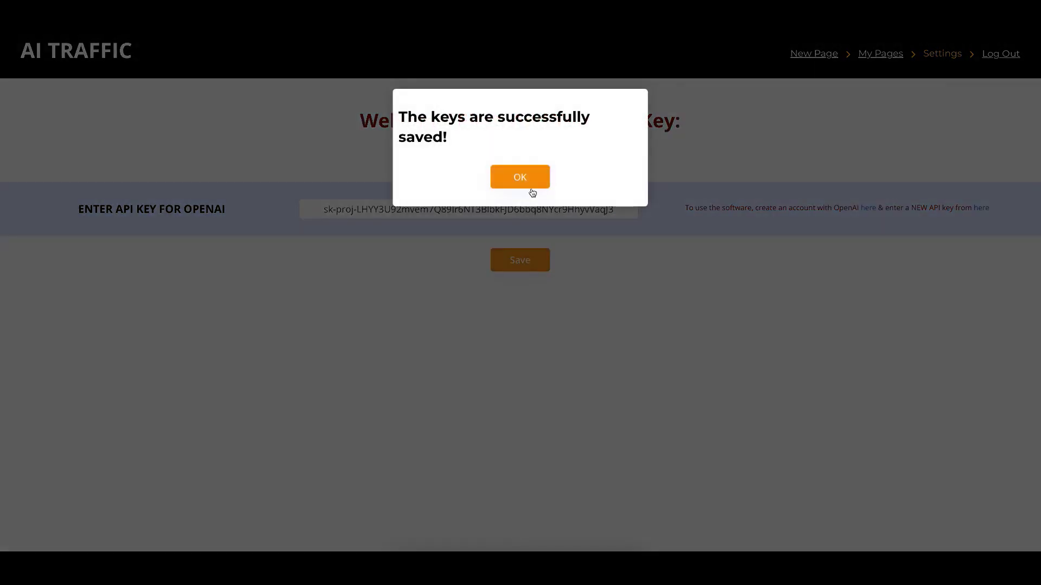
{"action": "left_click", "coordinate": [533, 184]}
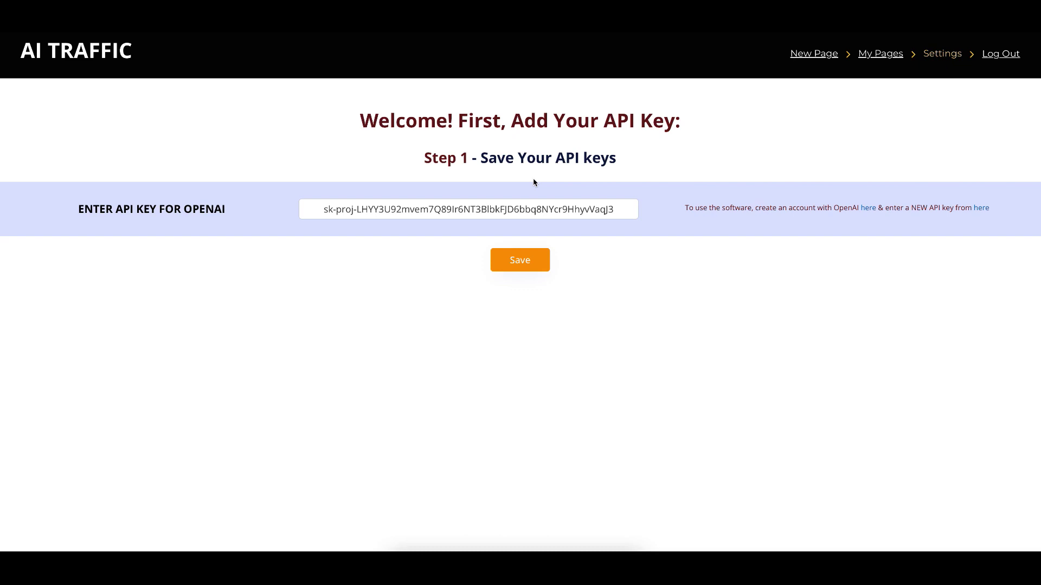
{"action": "left_click", "coordinate": [522, 261]}
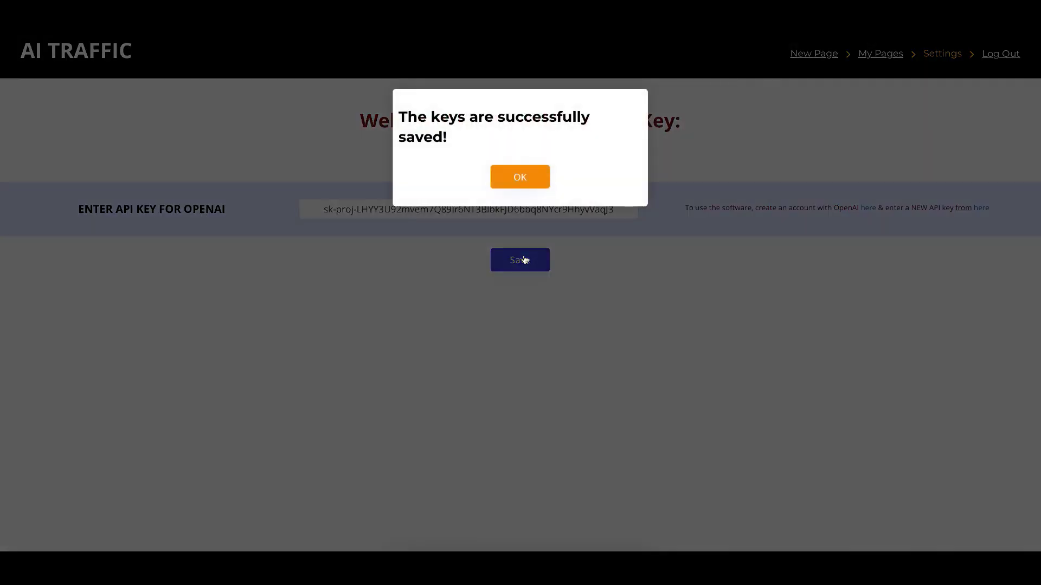
{"action": "left_click", "coordinate": [524, 186]}
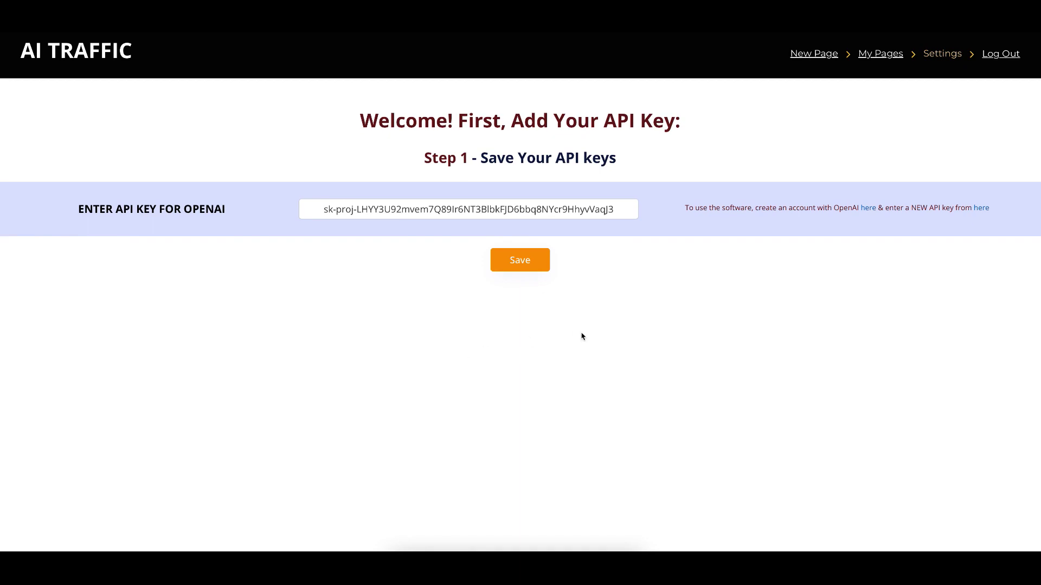
{"action": "left_click", "coordinate": [809, 58]}
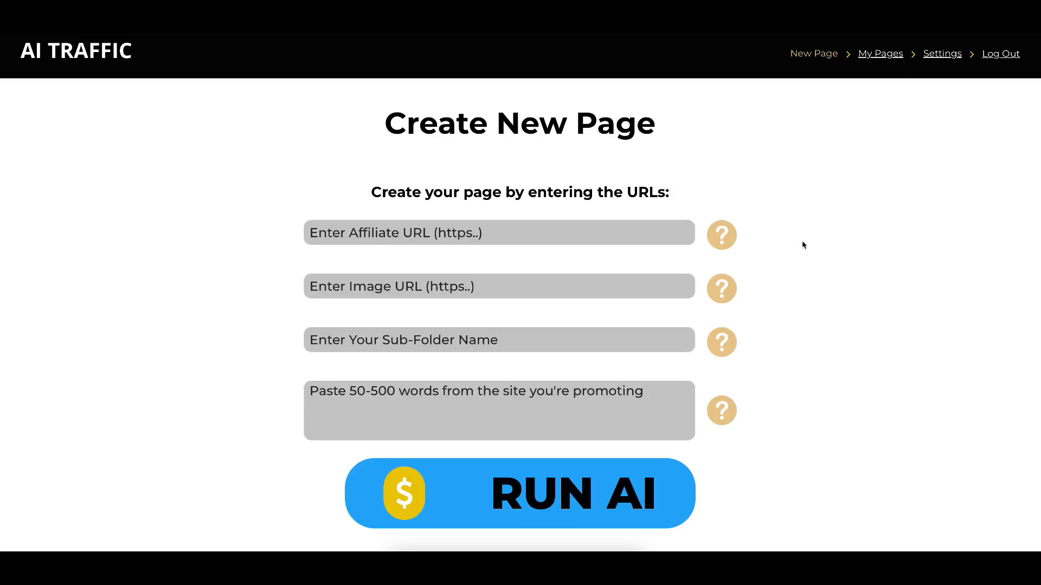
{"action": "scroll", "coordinate": [840, 196], "scroll_direction": "down", "scroll_amount": 1}
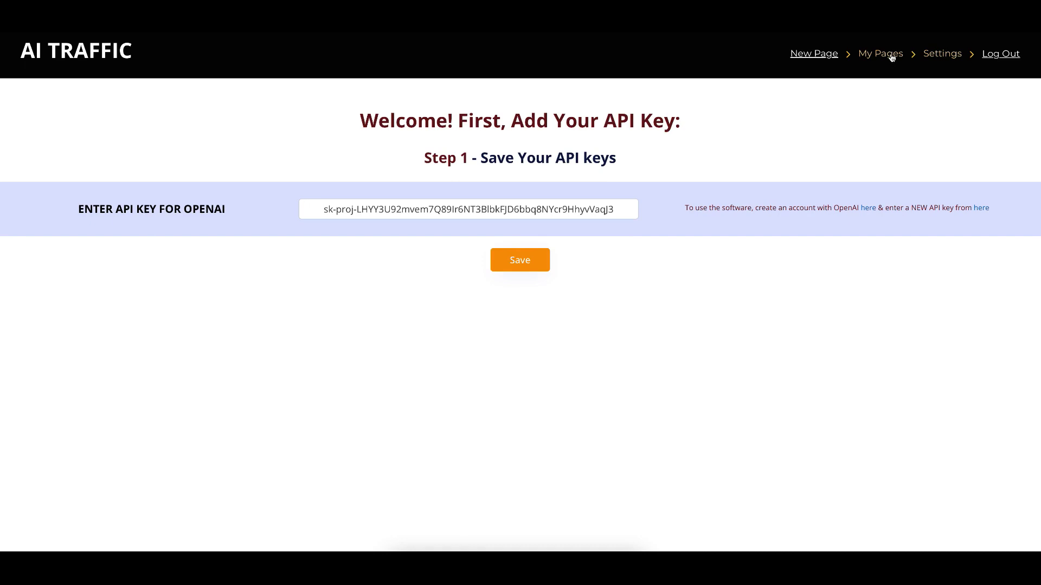
Open My Pages to view the still-empty list of pages
{"action": "left_click", "coordinate": [892, 58]}
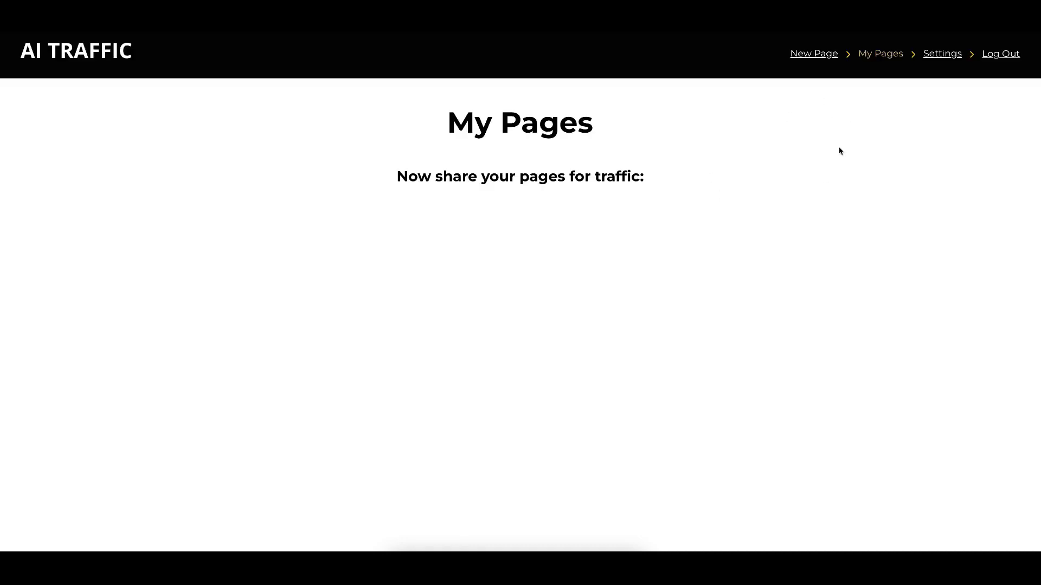